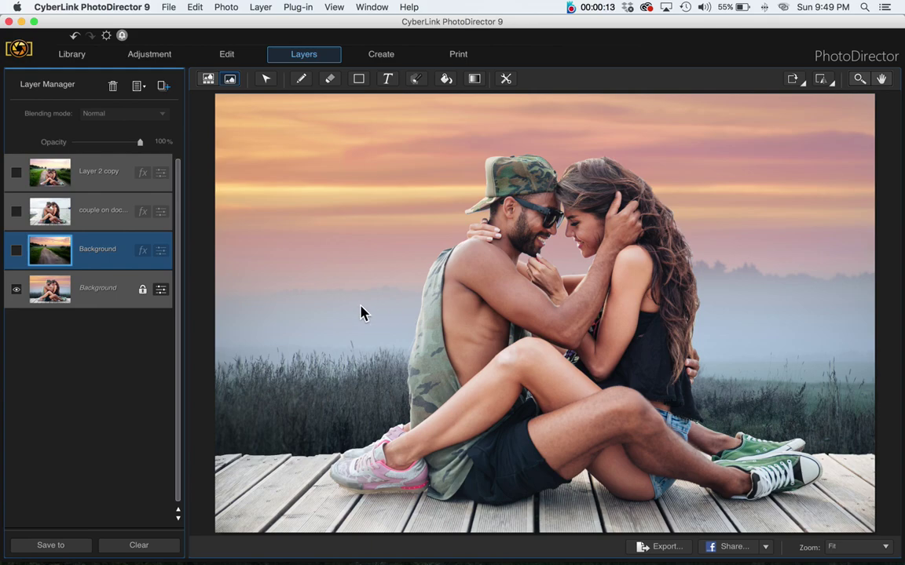
Step: Toggle visibility of the couple-on-dock and sunset road Background layers to compare them
click(18, 212)
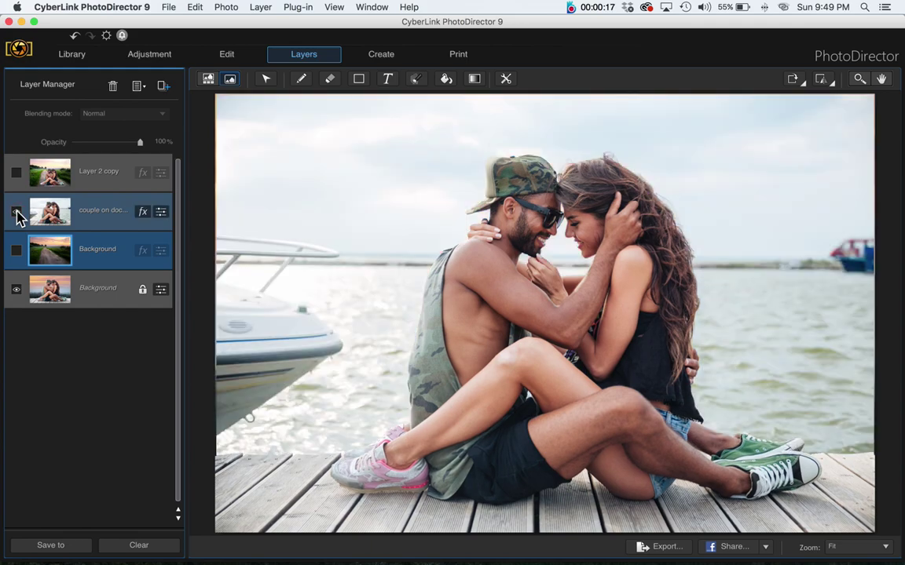
click(17, 252)
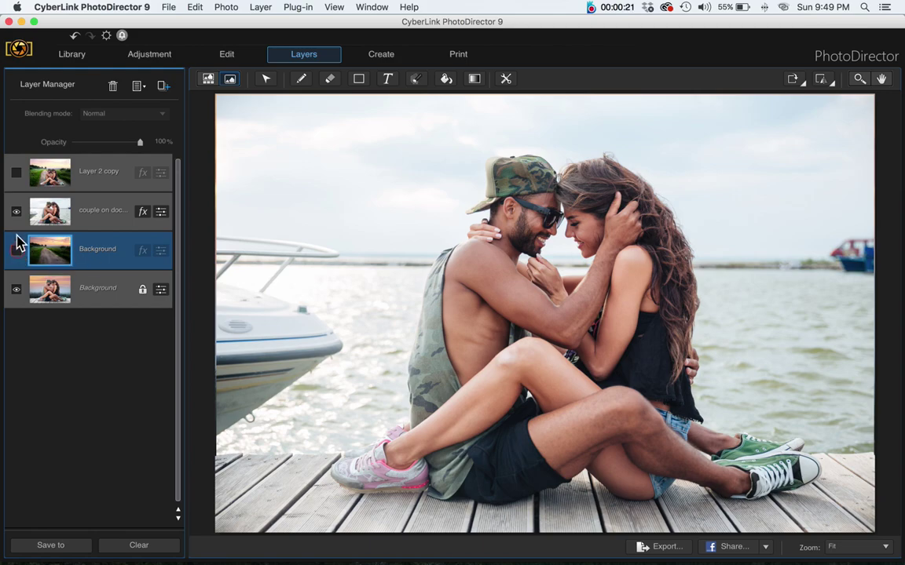
click(17, 212)
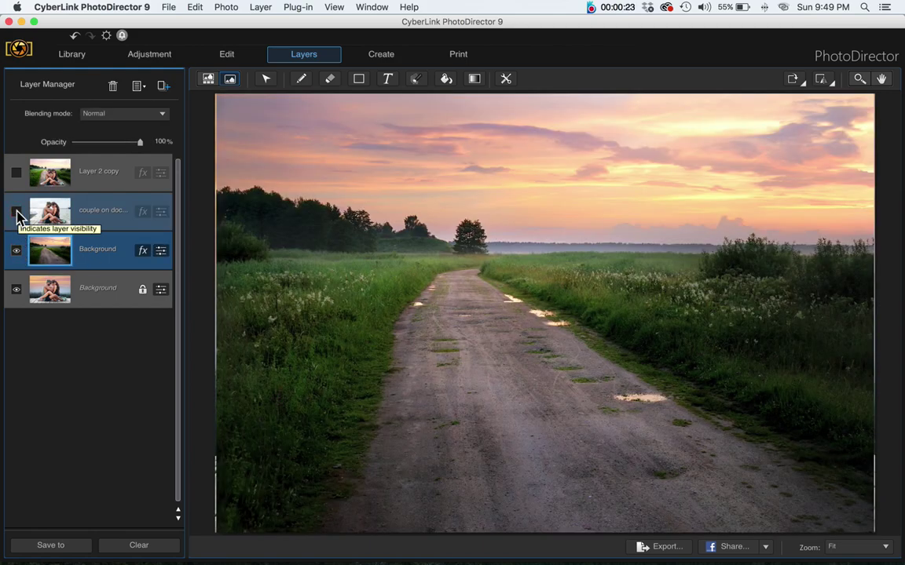
click(17, 252)
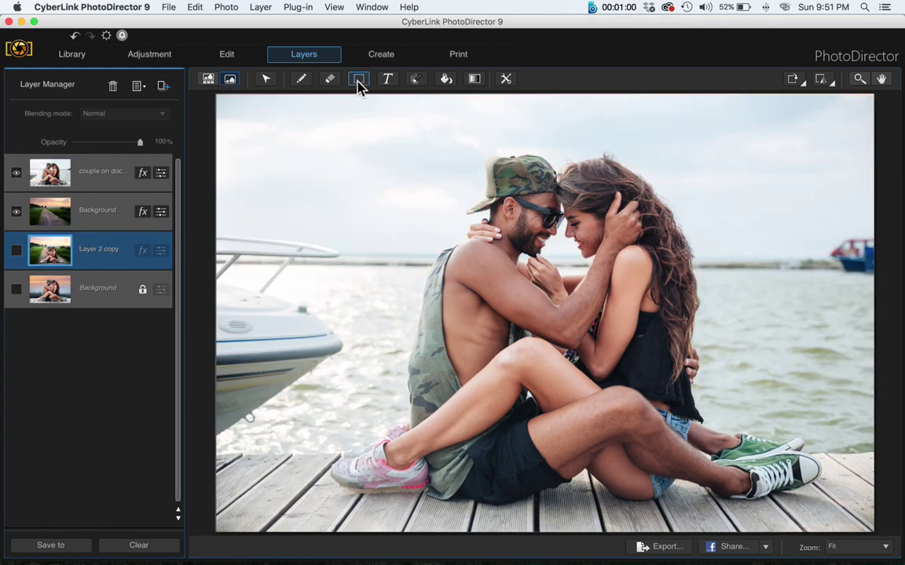
Step: Pick the freehand Lasso, dismiss the hidden-layer warning, and select the couple-on-dock layer
click(416, 80)
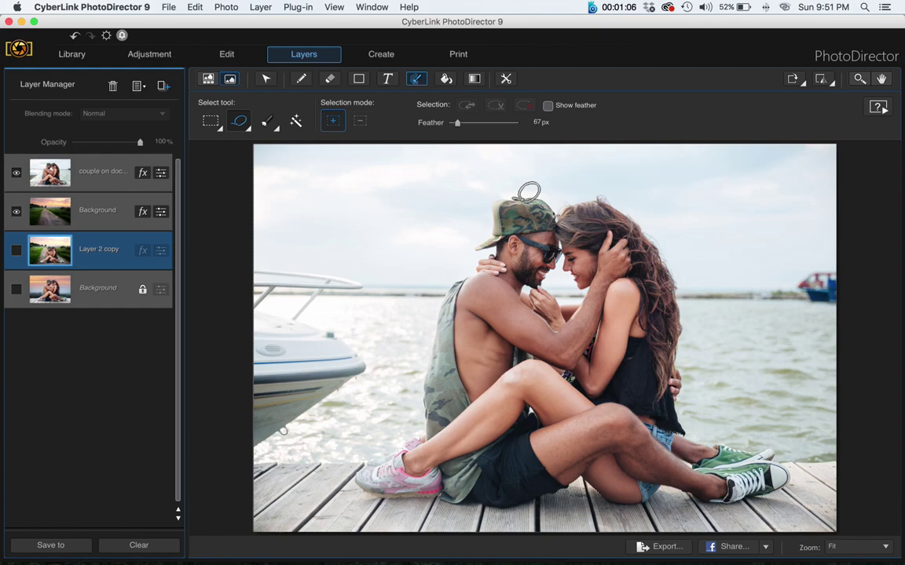
click(249, 132)
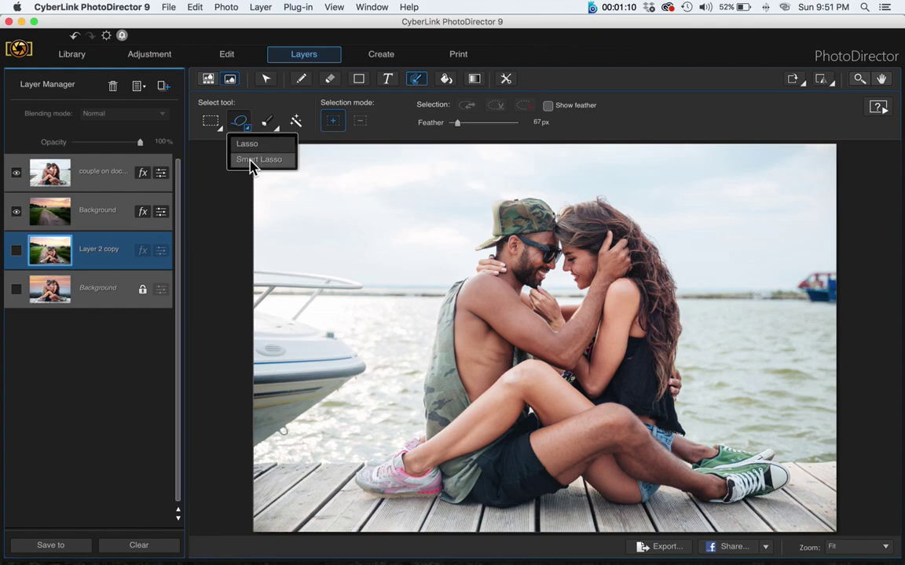
click(254, 148)
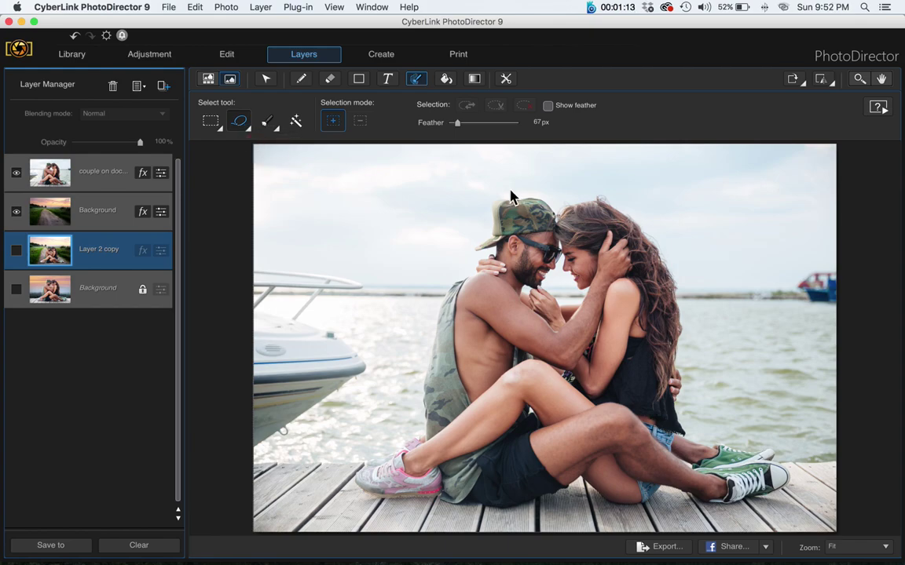
click(480, 162)
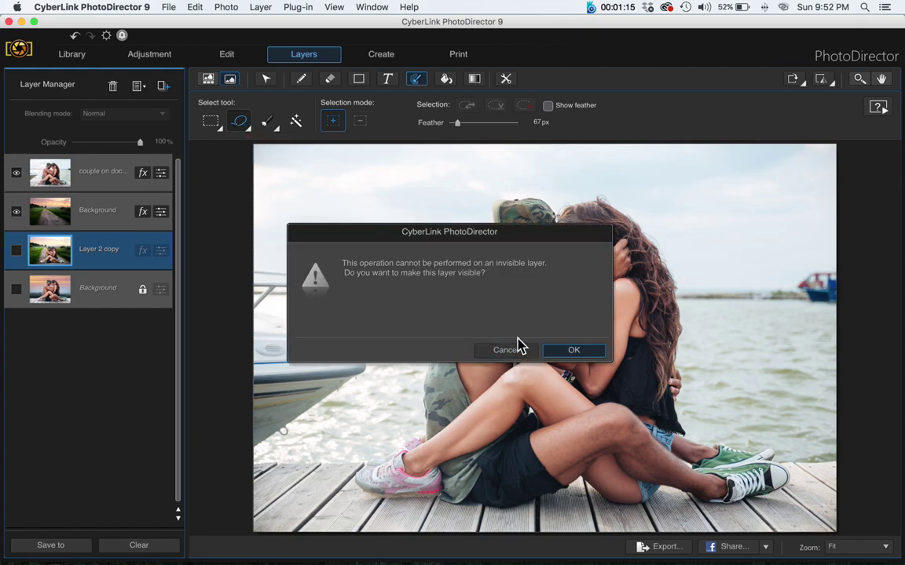
click(515, 351)
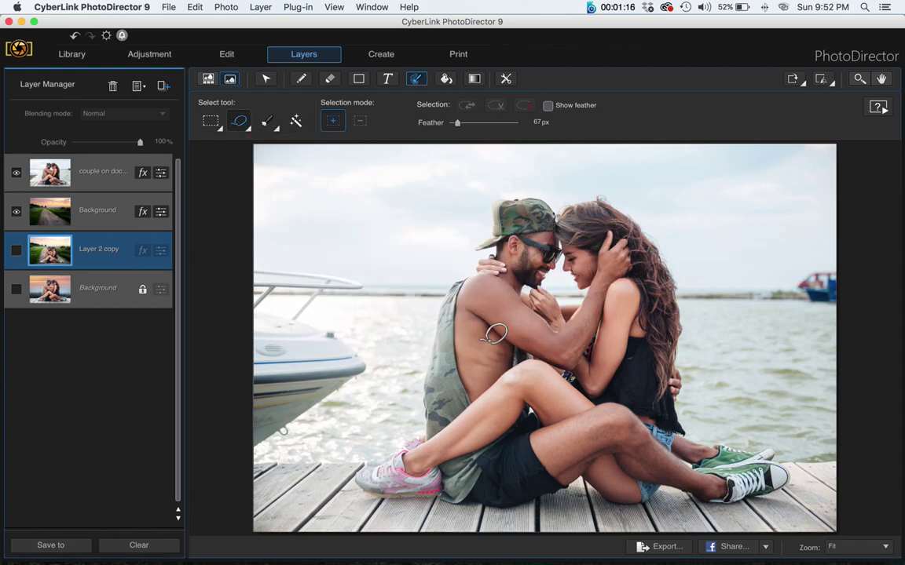
click(108, 182)
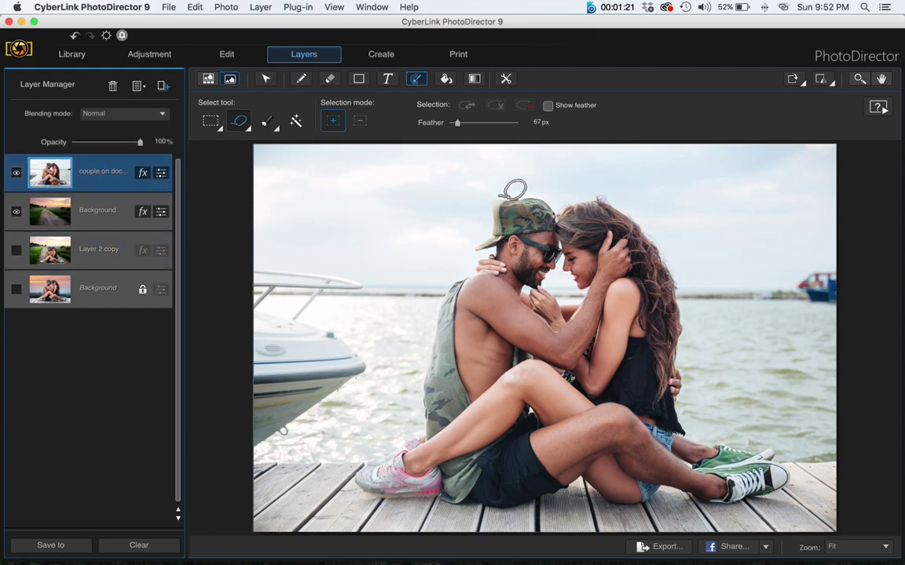
Step: Lasso around the couple, invert the selection, and delete the sea background
mouse_move(500, 222)
mouse_down()
mouse_move(434, 317)
mouse_move(408, 428)
mouse_move(355, 464)
mouse_move(354, 496)
mouse_move(377, 511)
mouse_move(486, 518)
mouse_move(544, 514)
mouse_move(581, 487)
mouse_move(631, 516)
mouse_move(649, 517)
mouse_move(670, 495)
mouse_move(725, 514)
mouse_move(790, 496)
mouse_move(795, 476)
mouse_move(773, 444)
mouse_move(757, 453)
mouse_move(716, 444)
mouse_move(696, 438)
mouse_move(688, 421)
mouse_move(691, 316)
mouse_move(674, 252)
mouse_move(649, 225)
mouse_move(682, 240)
mouse_move(637, 195)
mouse_move(543, 185)
mouse_move(569, 171)
mouse_up()
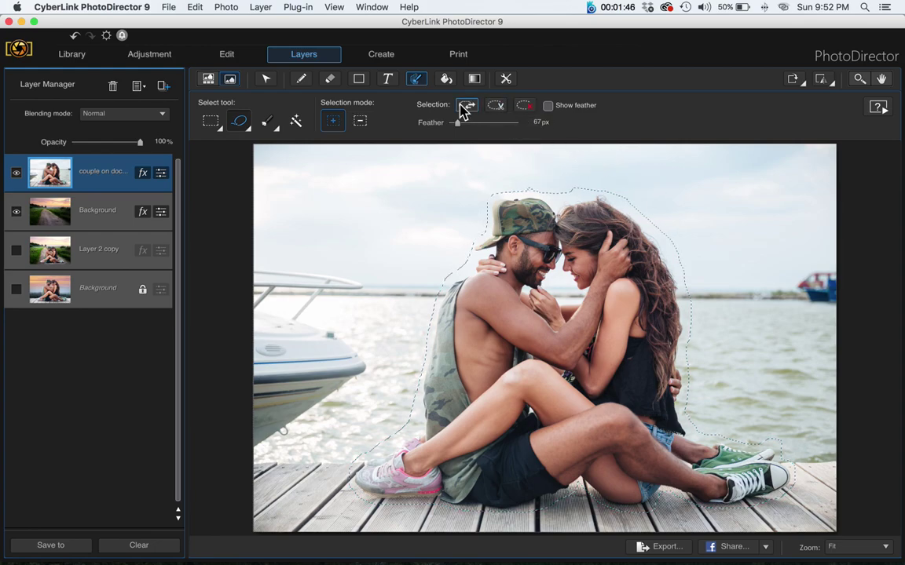
click(465, 109)
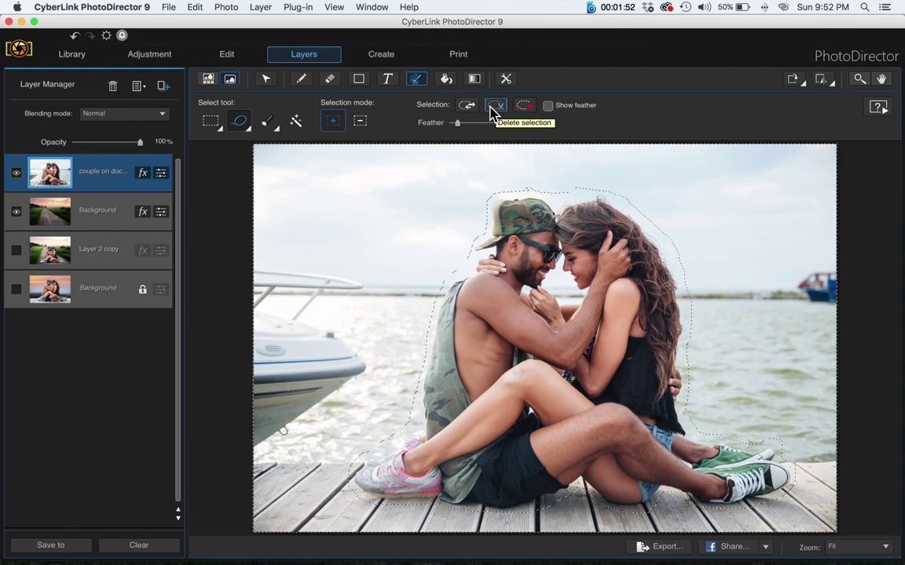
click(495, 107)
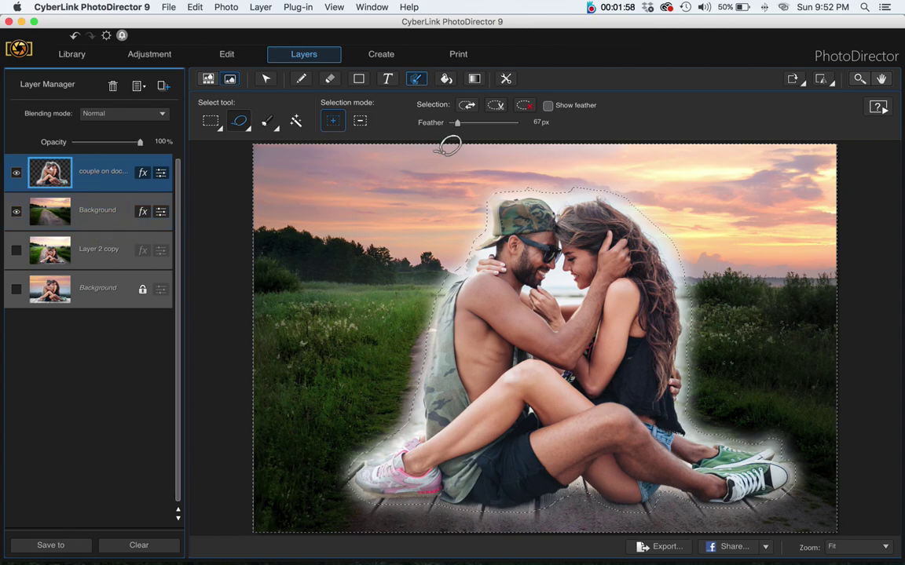
Step: Set feather to 0 px, lasso the couple's bottom edge and sneakers, and delete the leftovers
click(457, 123)
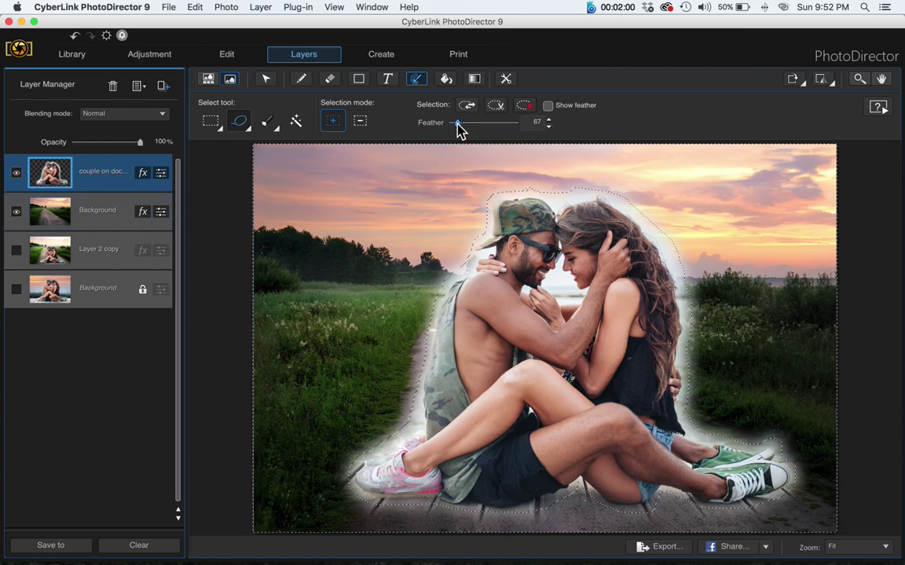
drag(457, 124, 450, 126)
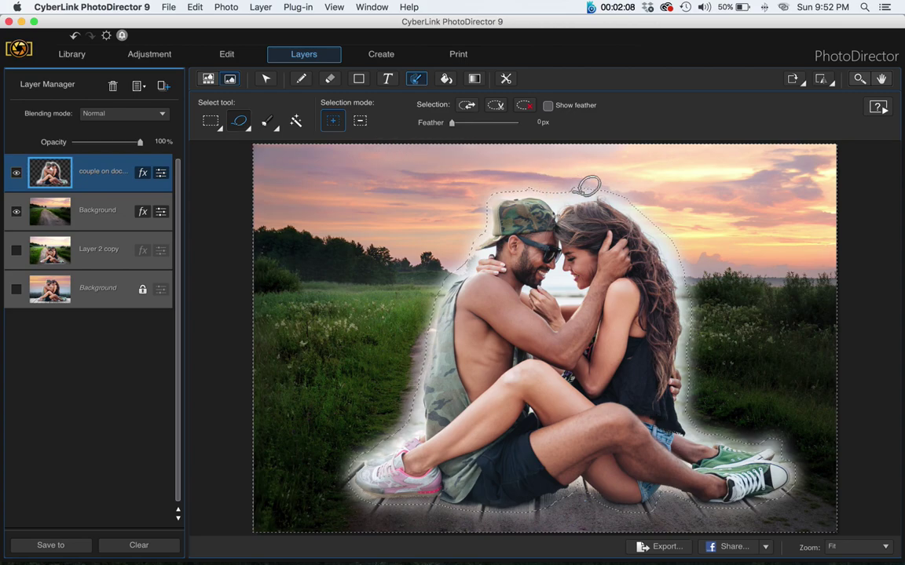
mouse_move(597, 186)
mouse_down()
mouse_move(498, 202)
mouse_move(475, 251)
mouse_move(486, 263)
mouse_move(458, 282)
mouse_move(436, 326)
mouse_move(418, 418)
mouse_move(359, 469)
mouse_move(356, 482)
mouse_move(366, 473)
mouse_move(374, 492)
mouse_move(450, 500)
mouse_up()
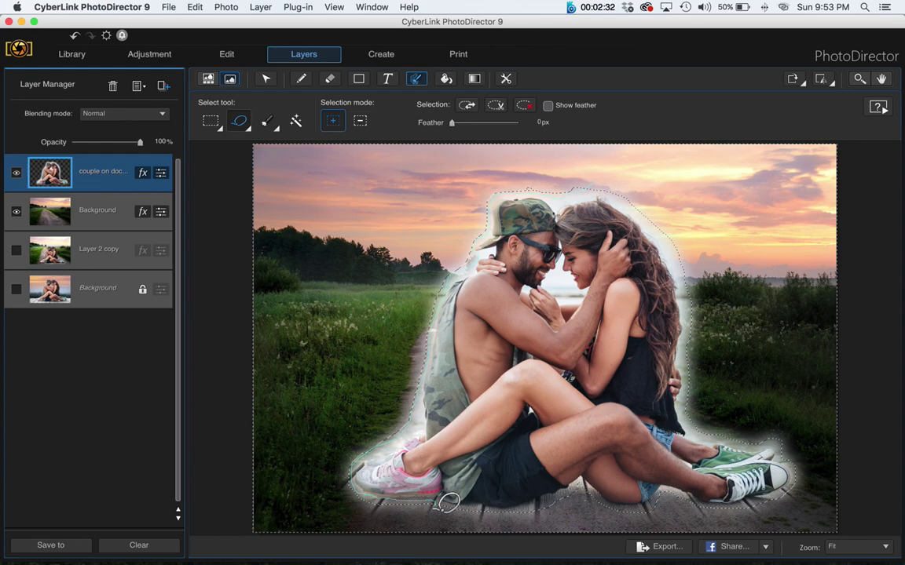
mouse_move(450, 500)
mouse_down()
mouse_move(359, 515)
mouse_move(336, 481)
mouse_move(340, 455)
mouse_move(409, 330)
mouse_move(449, 229)
mouse_move(491, 171)
mouse_move(562, 170)
mouse_move(611, 174)
mouse_up()
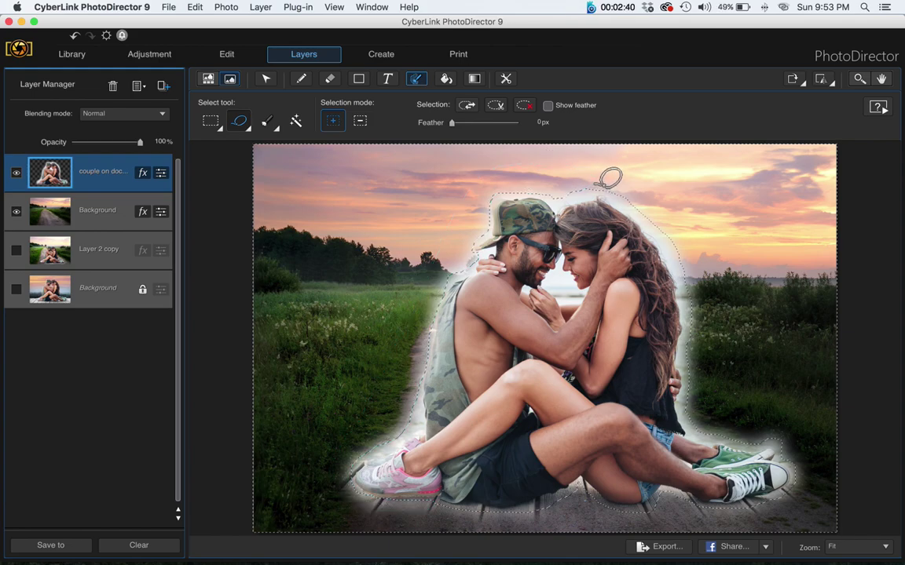
click(500, 112)
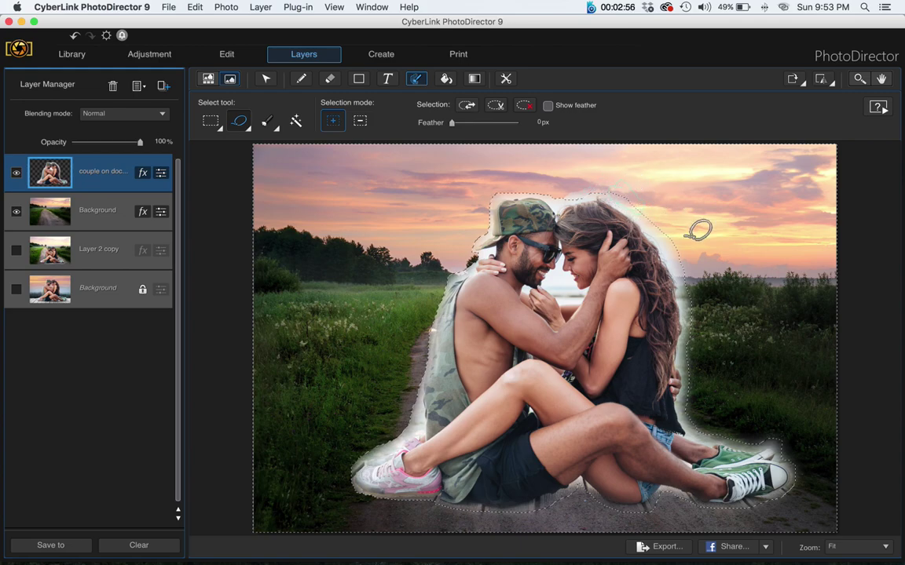
Step: Switch to the Eraser at 100% opacity, then deselect with Cmd+D
click(330, 79)
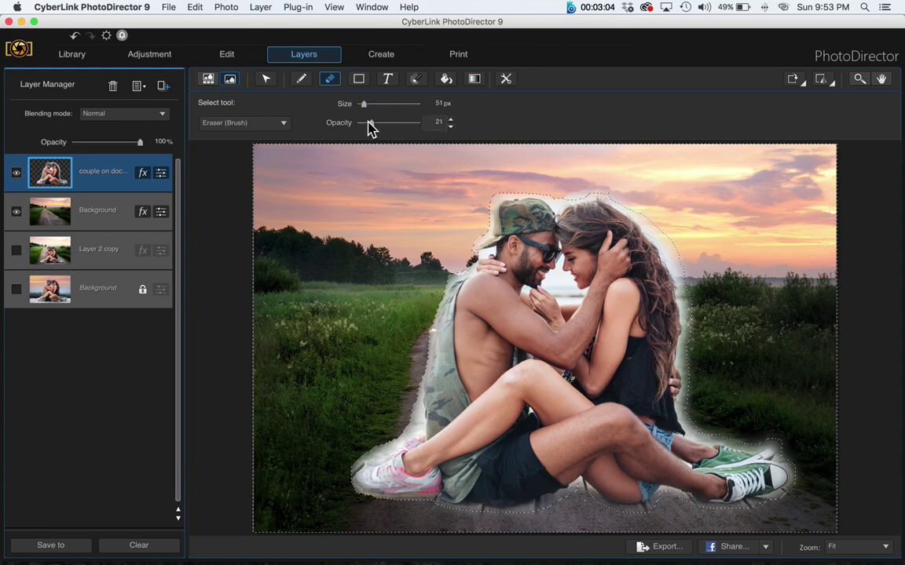
drag(371, 124, 417, 125)
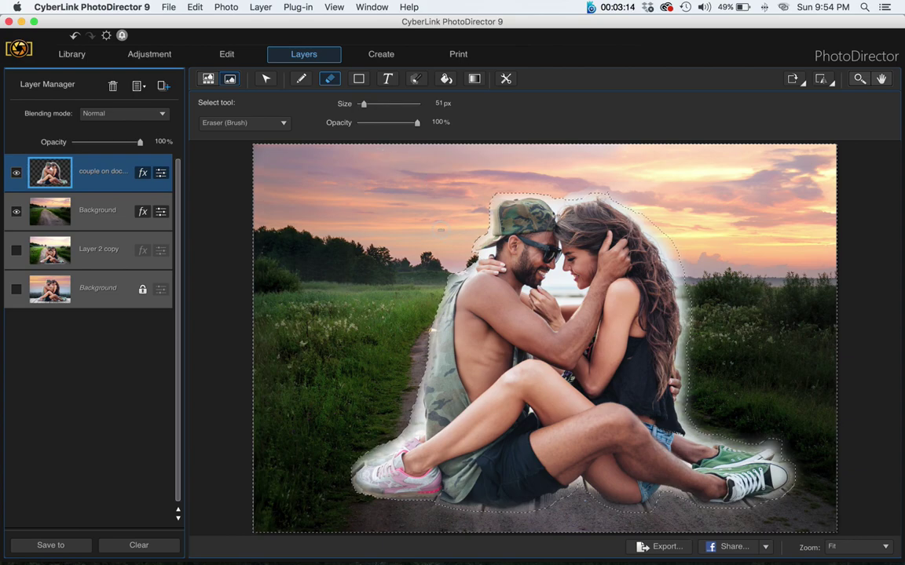
key(super+d)
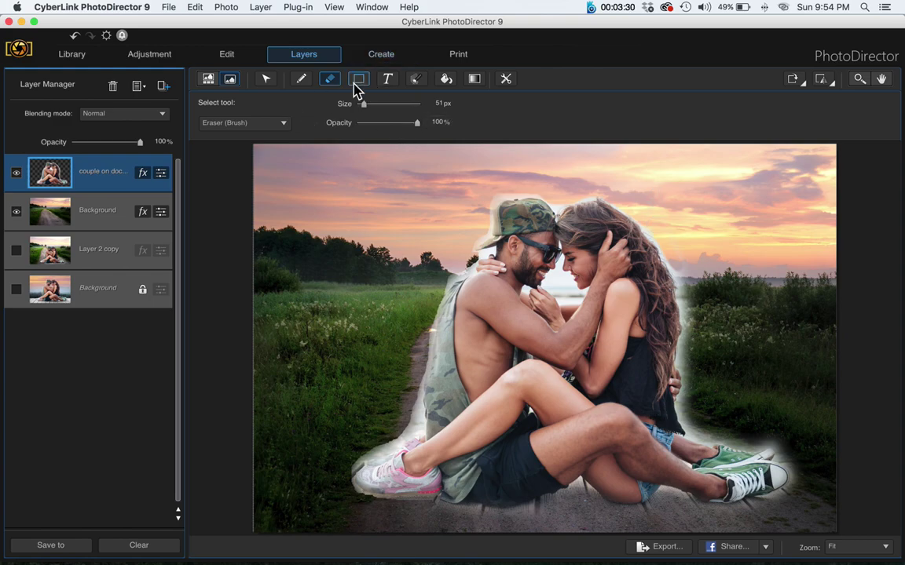
Step: Draw an elliptical selection beside the woman's hair and clear the halo inside it
click(416, 80)
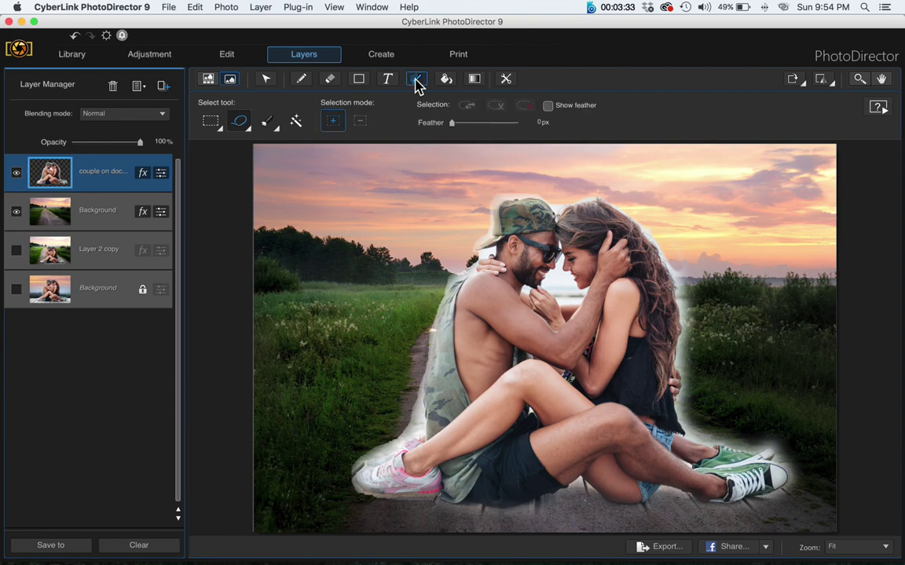
click(222, 130)
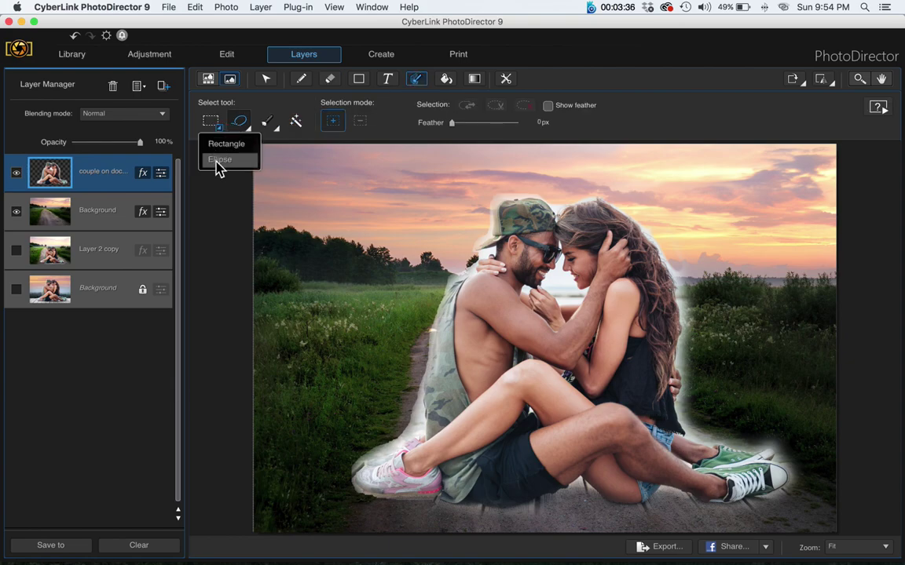
click(219, 160)
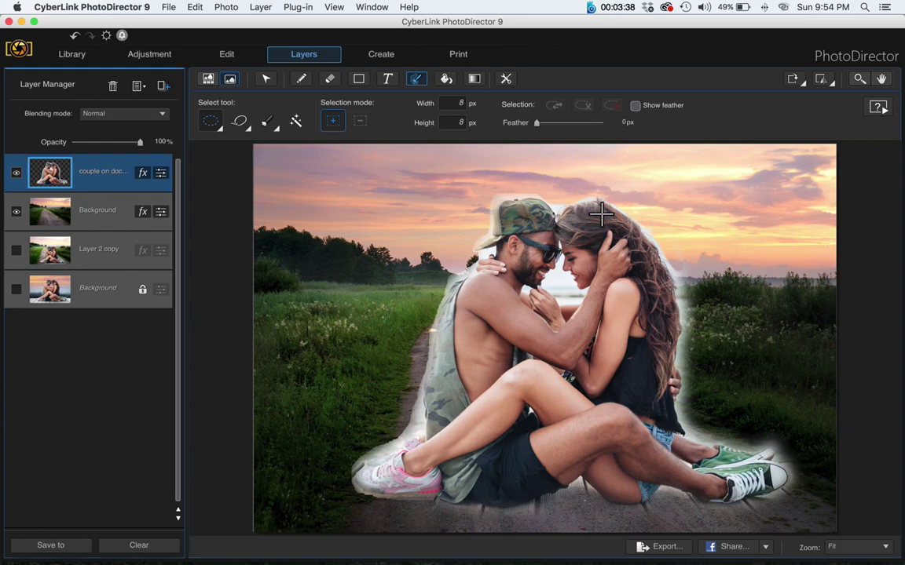
drag(673, 251, 696, 294)
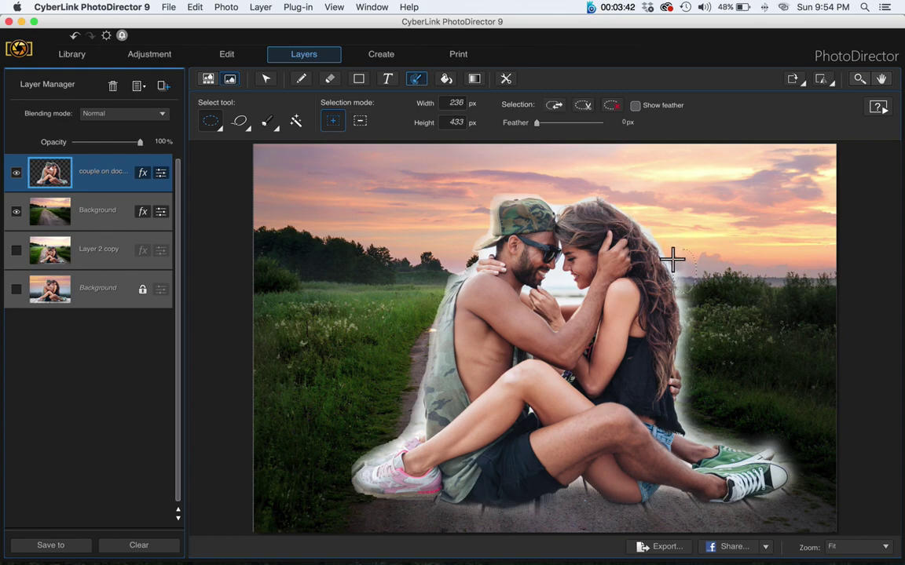
drag(660, 237, 716, 320)
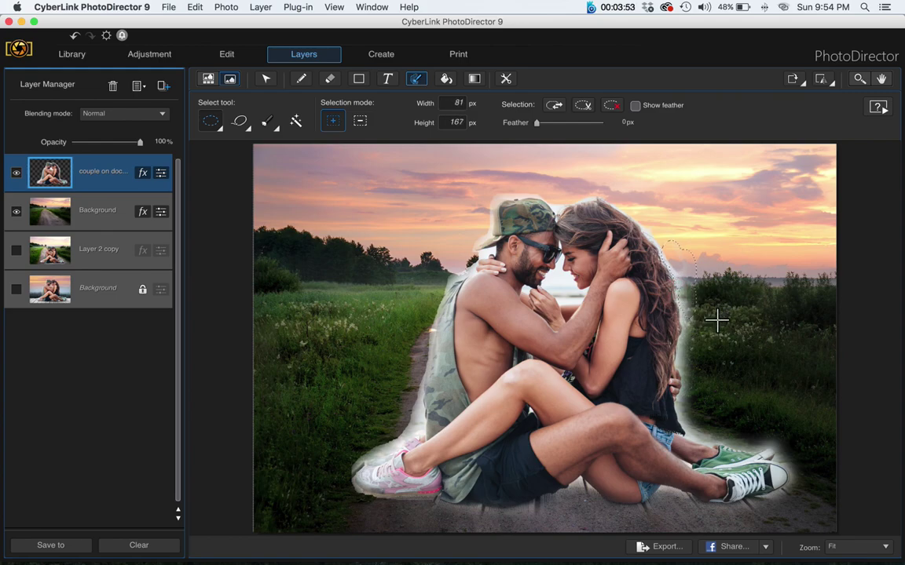
click(584, 107)
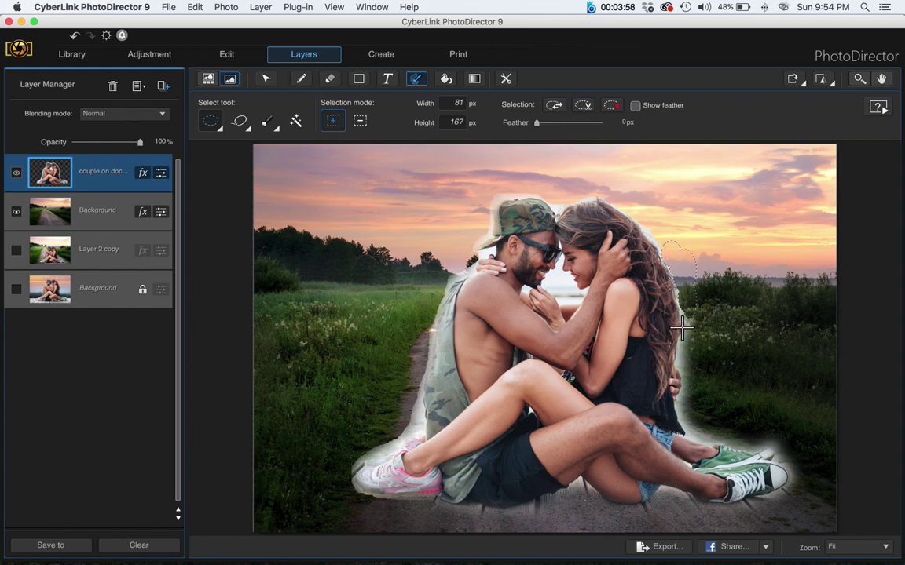
click(611, 107)
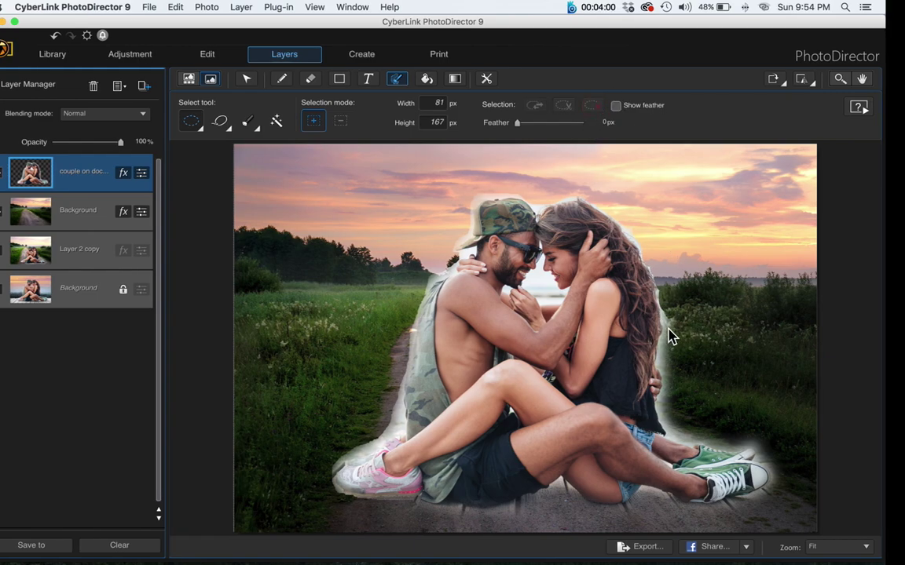
Step: Draw further ellipses near the hair and the man's side, clearing each selection
drag(607, 271, 637, 314)
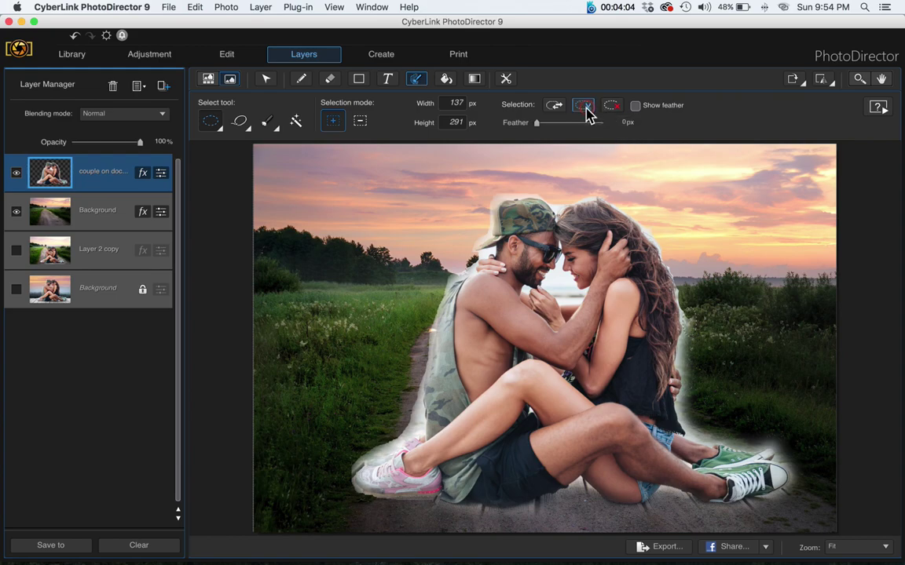
click(612, 107)
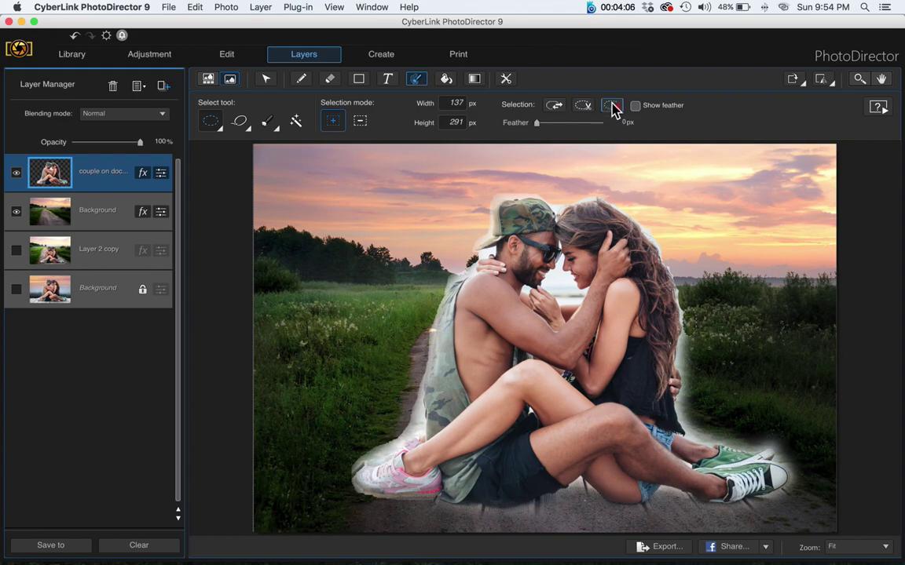
click(612, 107)
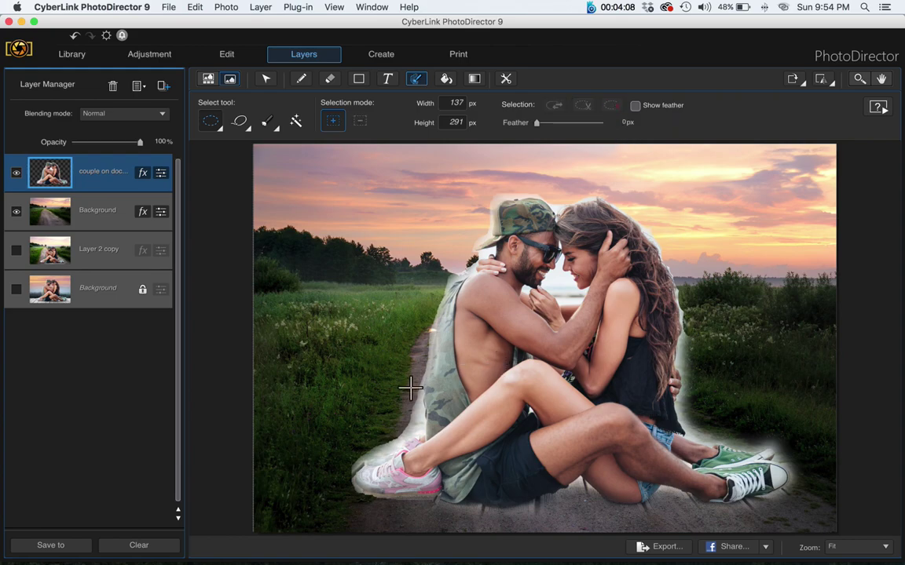
drag(401, 388, 425, 425)
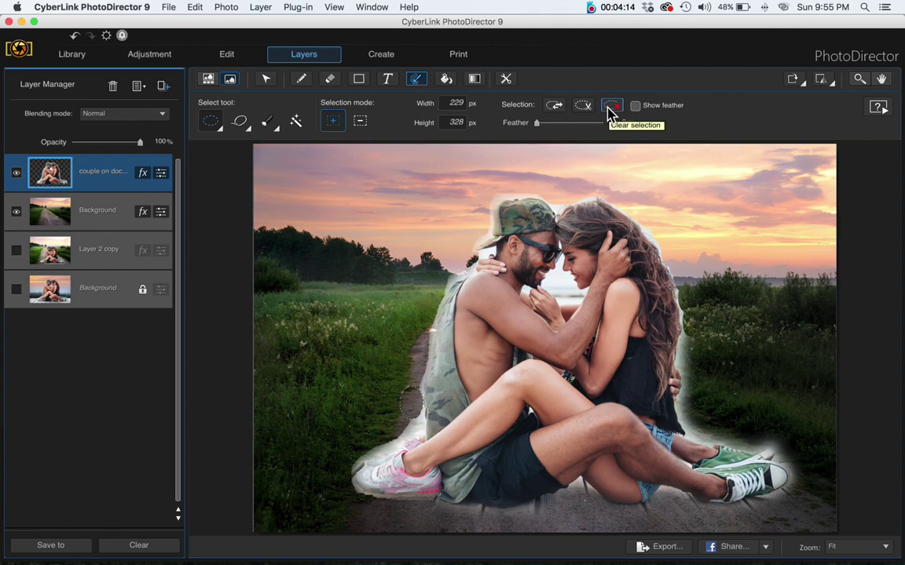
click(610, 107)
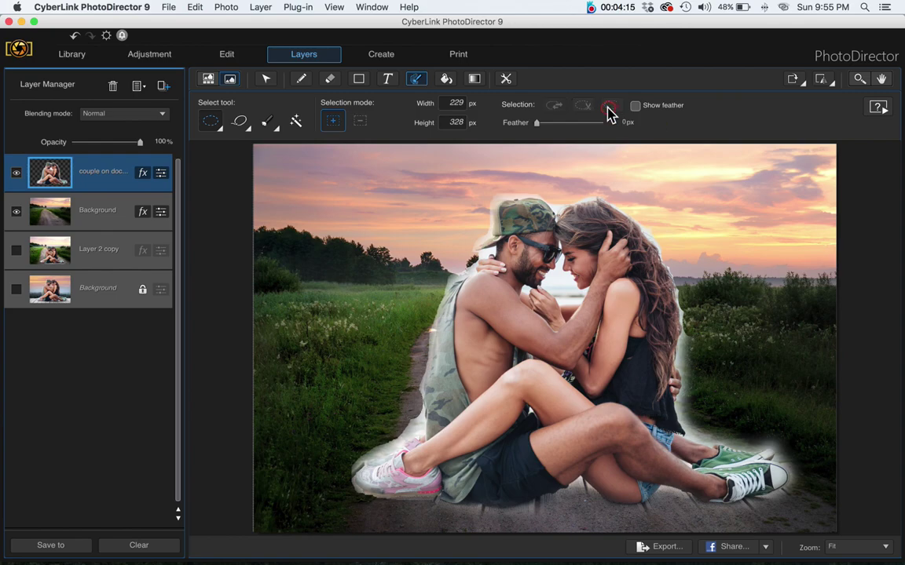
Step: Set the Magic Wand to tolerance 19 with Contiguous, test it between the faces, then clear the selection
click(296, 122)
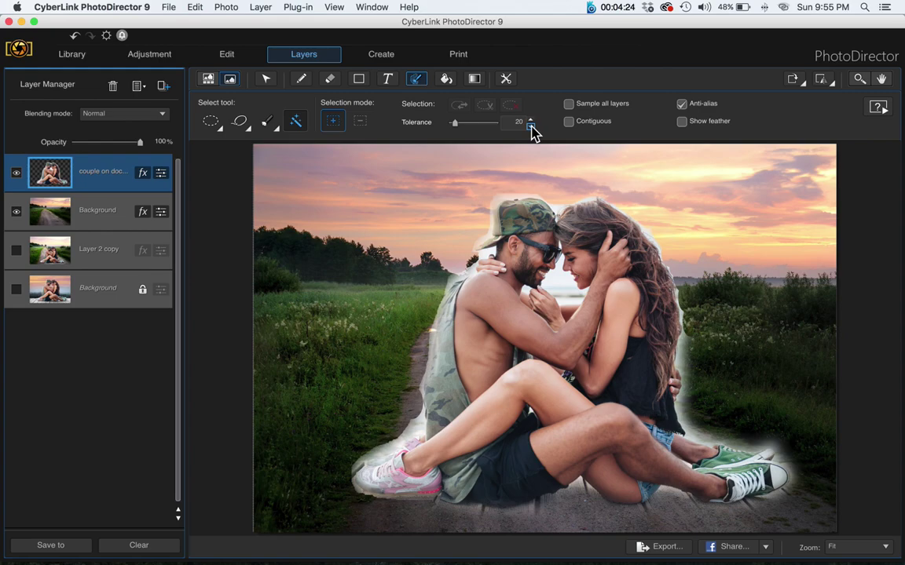
click(531, 127)
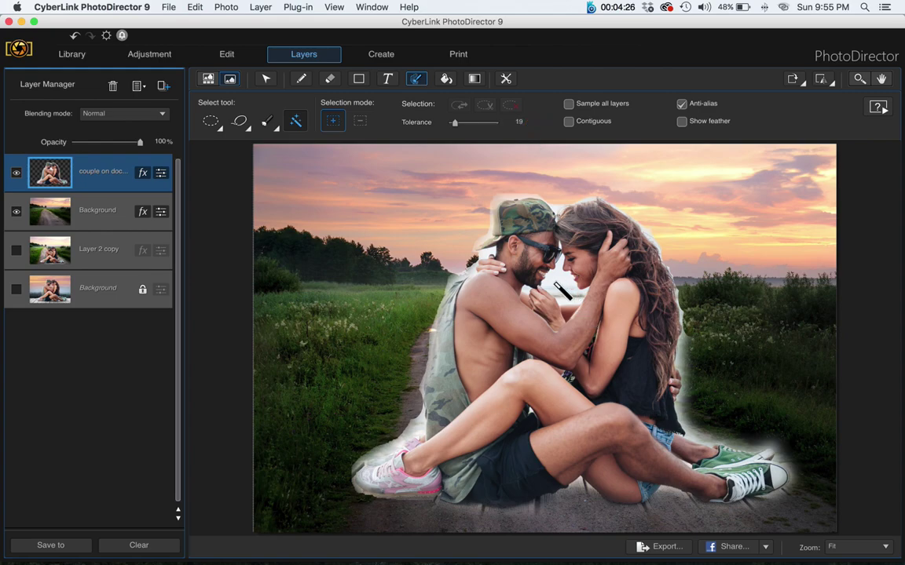
click(580, 123)
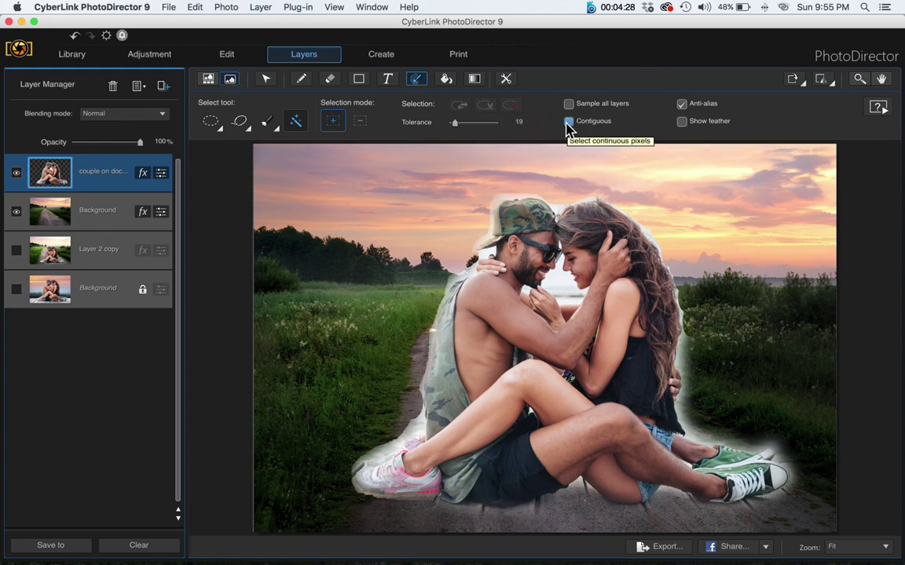
click(568, 124)
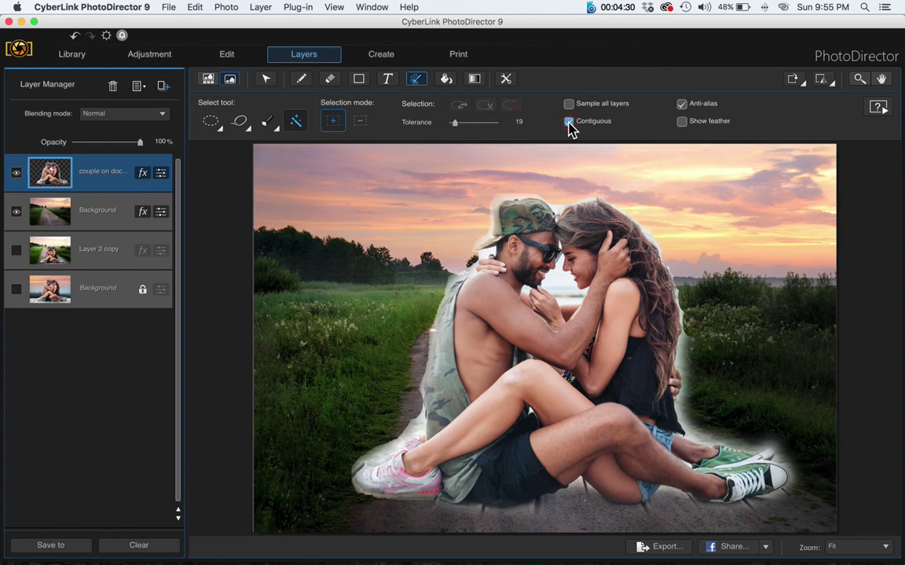
click(560, 282)
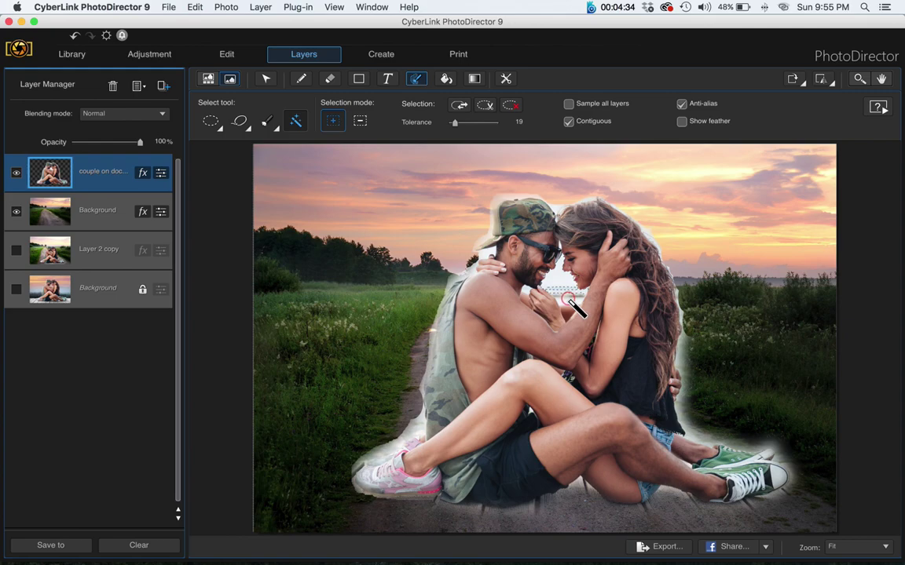
click(490, 107)
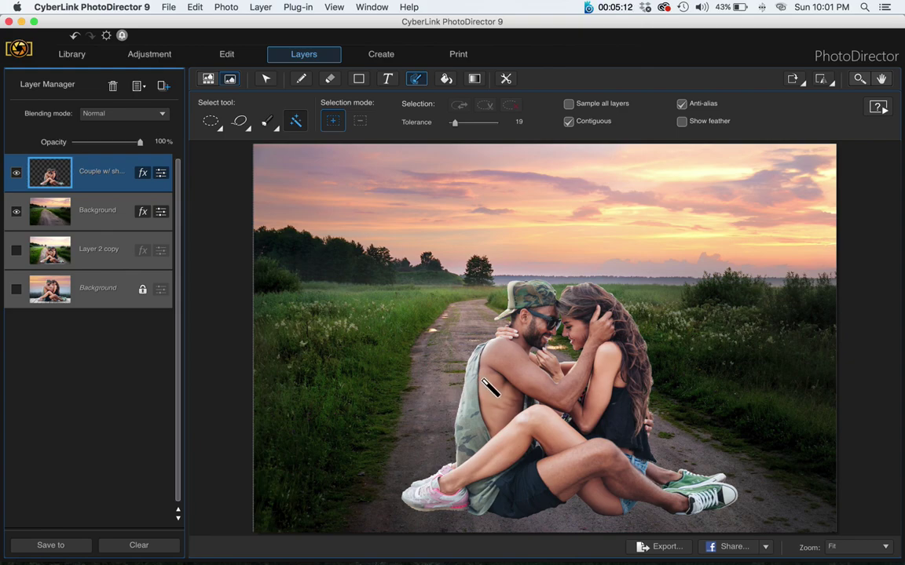
Step: Duplicate the couple layer as a backup copy
right_click(101, 181)
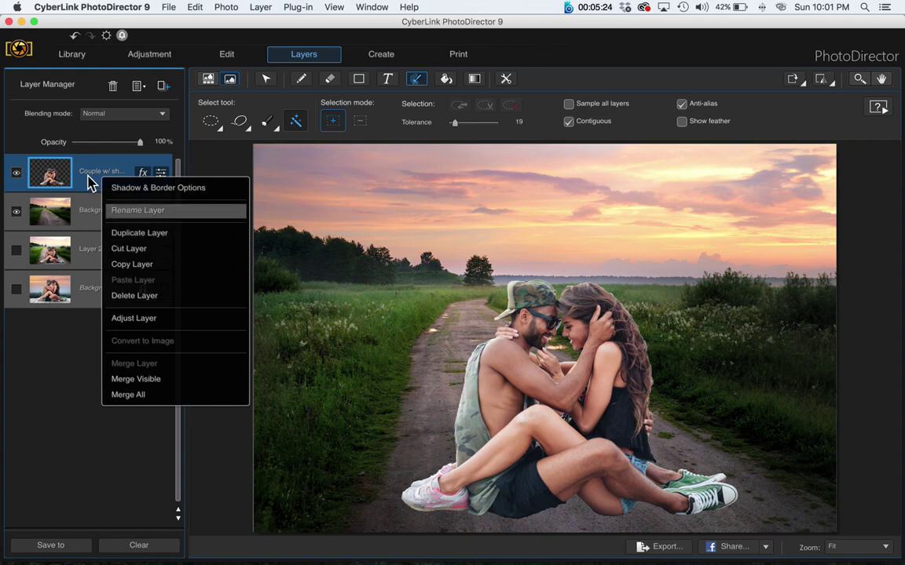
click(89, 181)
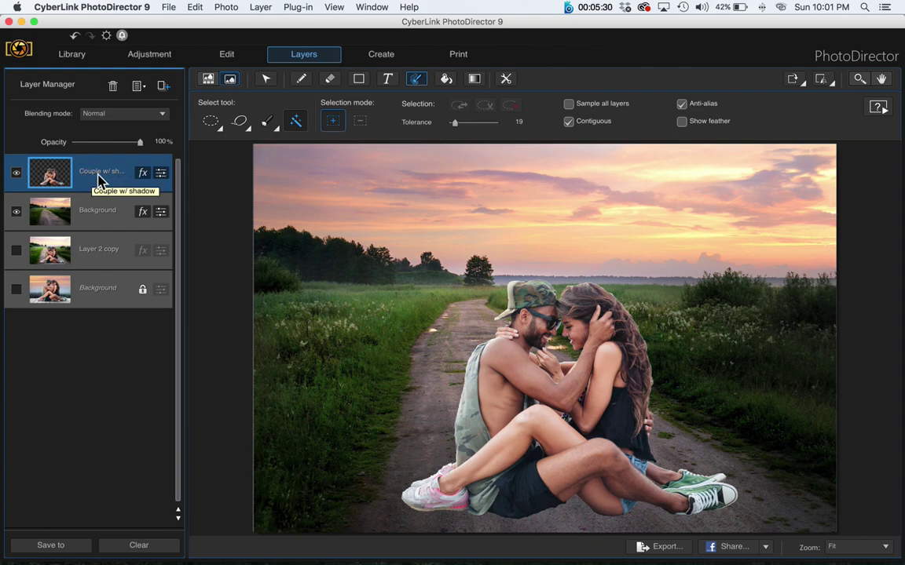
right_click(106, 177)
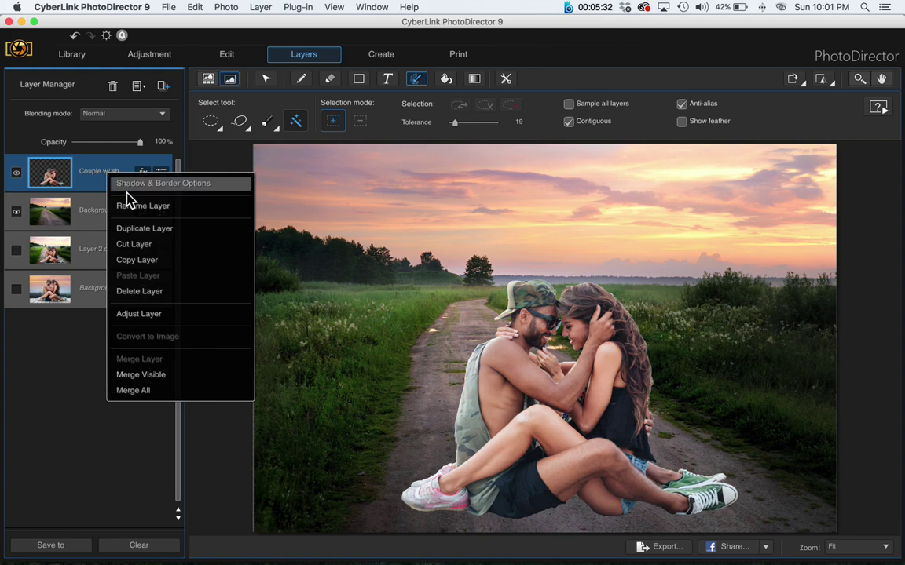
click(143, 229)
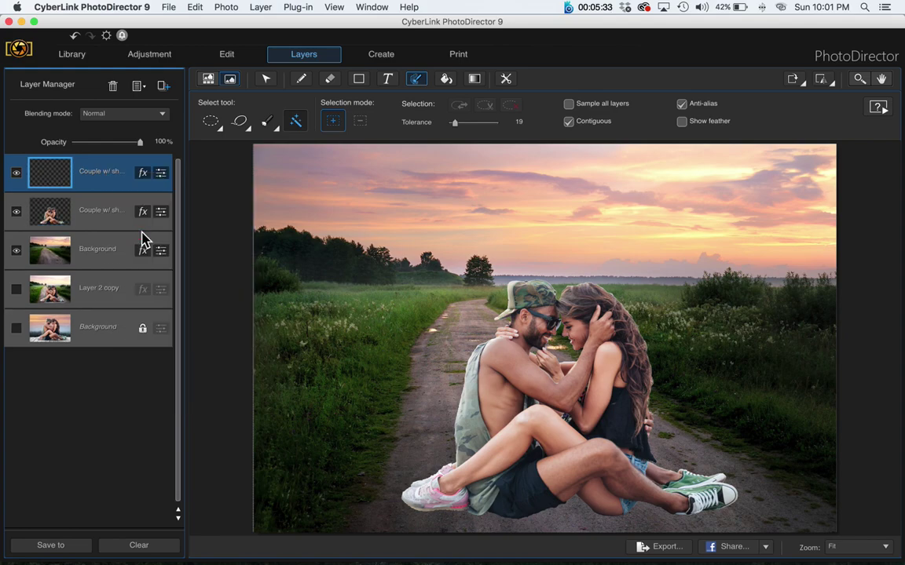
Step: Rename the copy to 'no shadow', hide it, and select the Couple w/ shadow layer
right_click(99, 180)
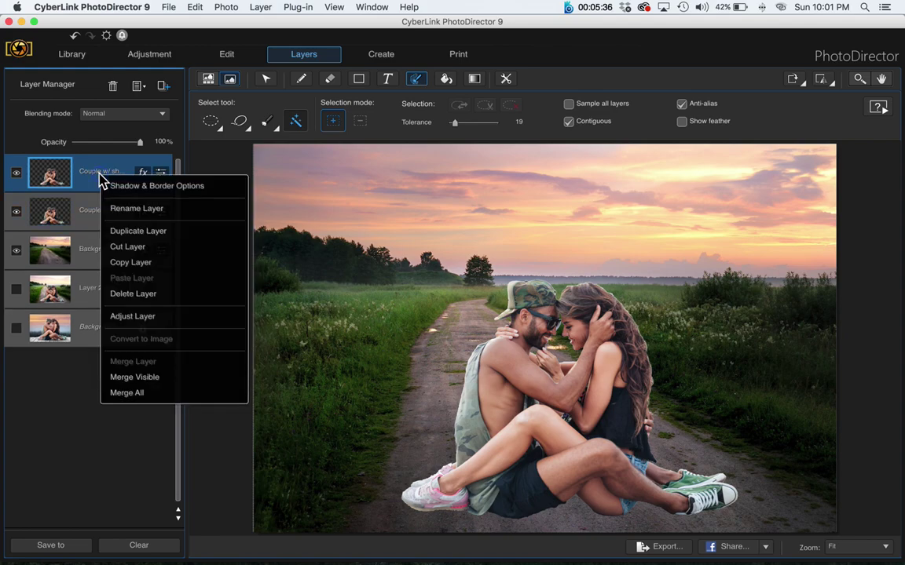
click(133, 211)
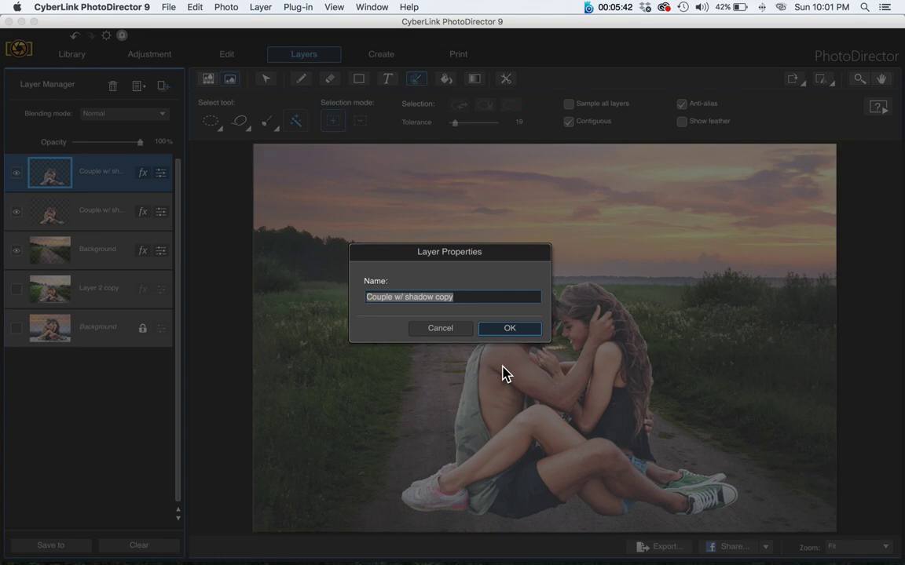
text(no shadow)
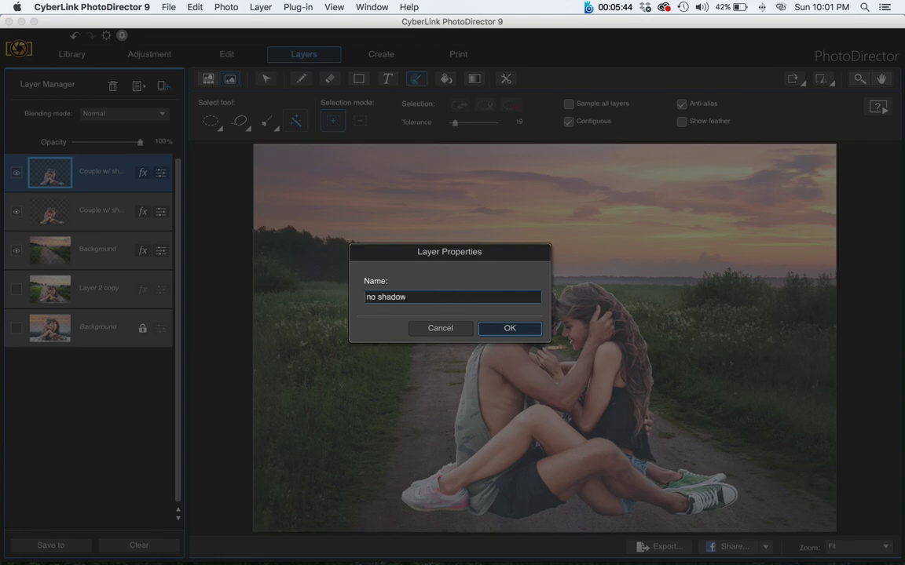
click(521, 329)
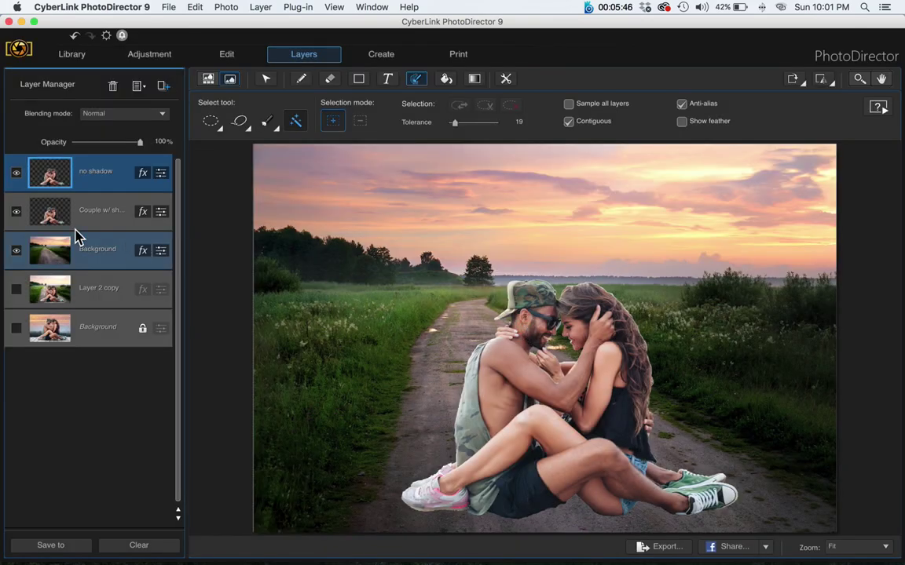
click(17, 174)
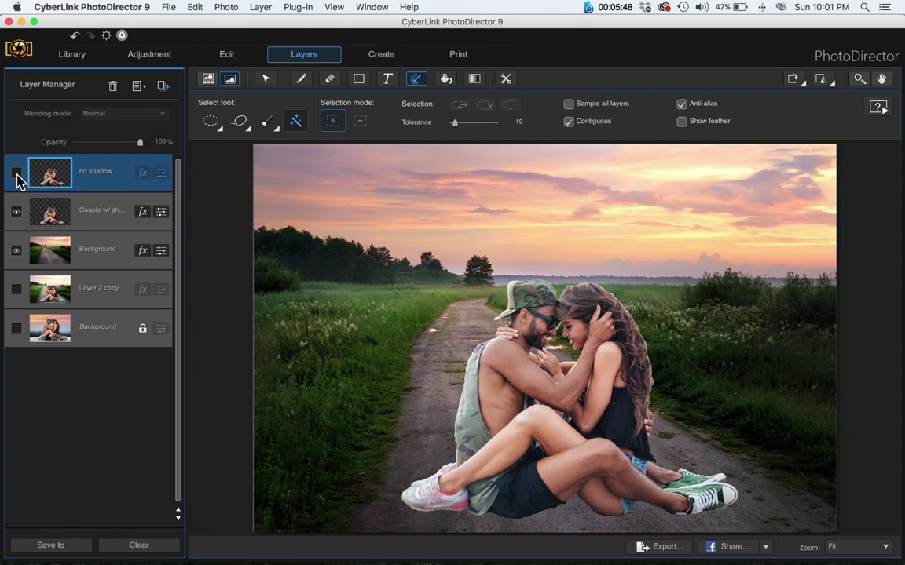
click(85, 211)
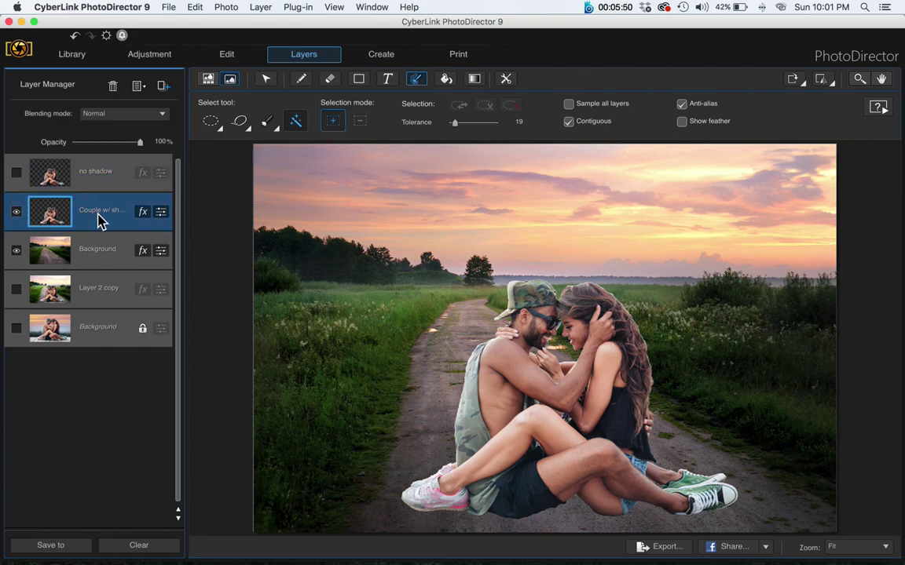
Step: Enable Drop Shadow on Couple w/ shadow with intensity 38 and light source 298
click(144, 212)
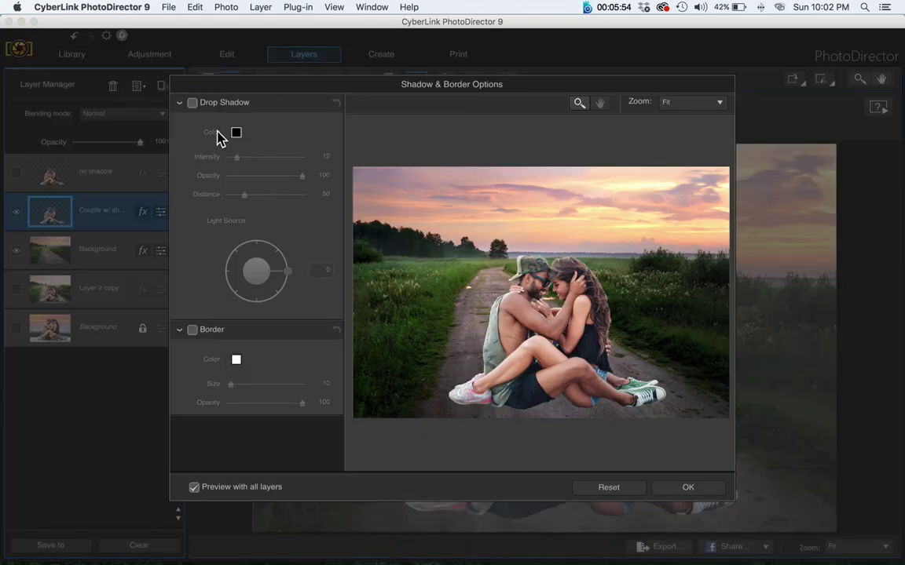
click(192, 103)
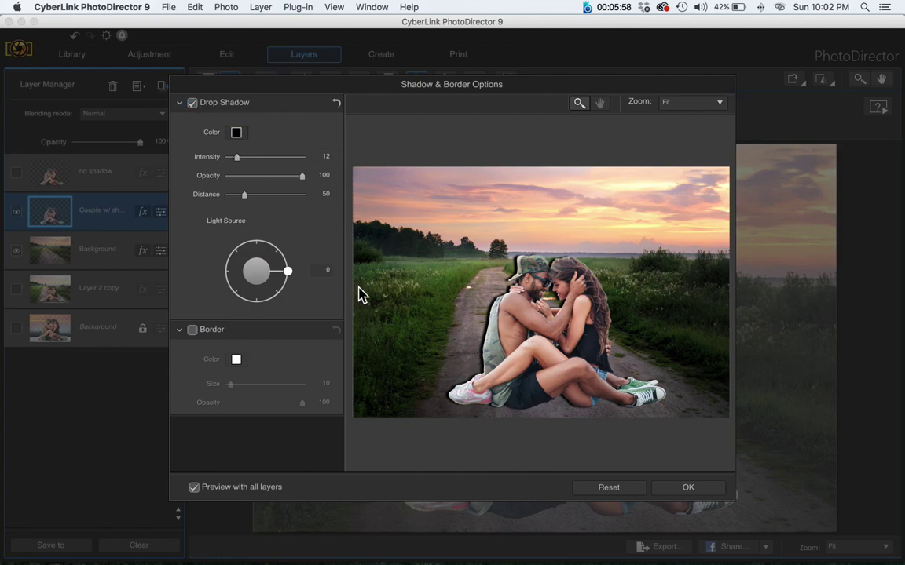
drag(235, 156, 256, 158)
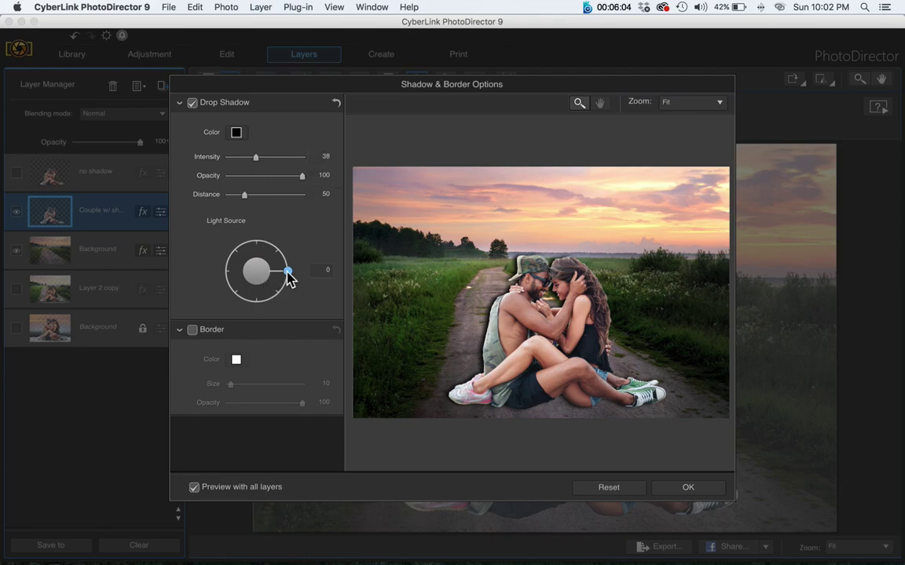
drag(288, 274, 284, 231)
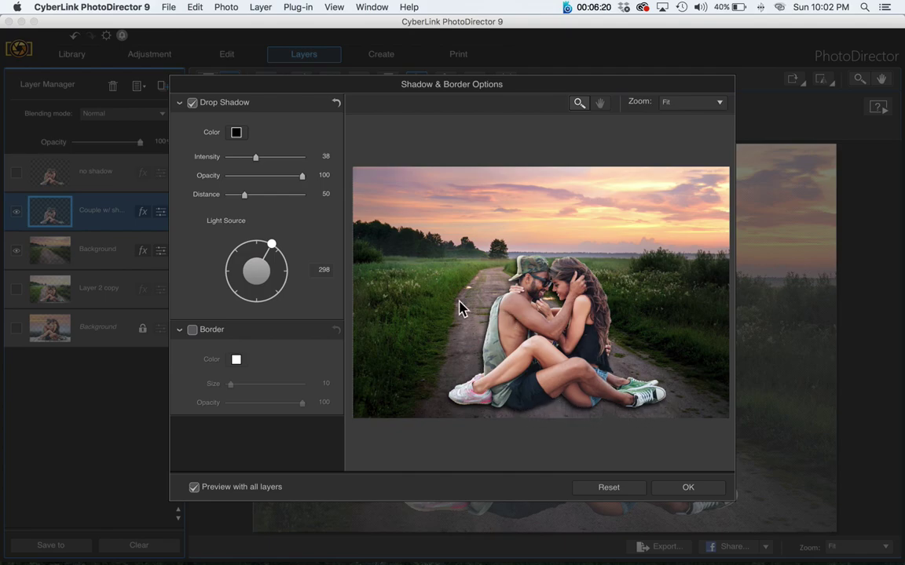
Step: Set the shadow to light source 279, distance 75, opacity 80, intensity 42, and apply it
drag(272, 245, 262, 233)
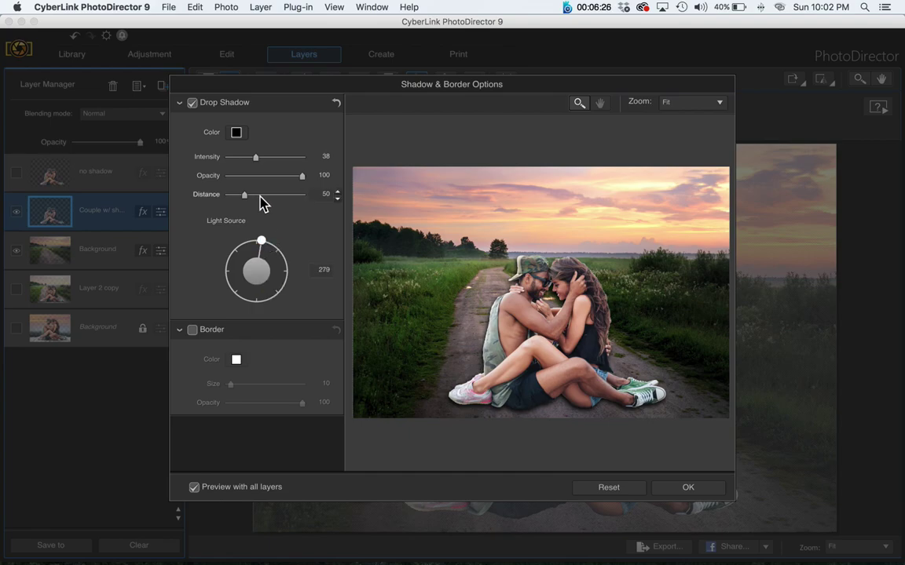
drag(244, 195, 252, 196)
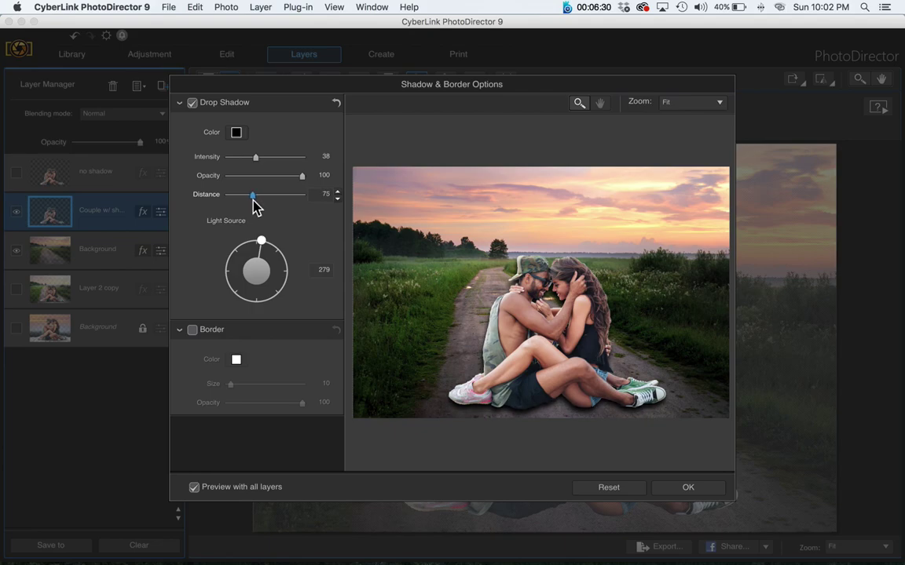
drag(302, 176, 261, 161)
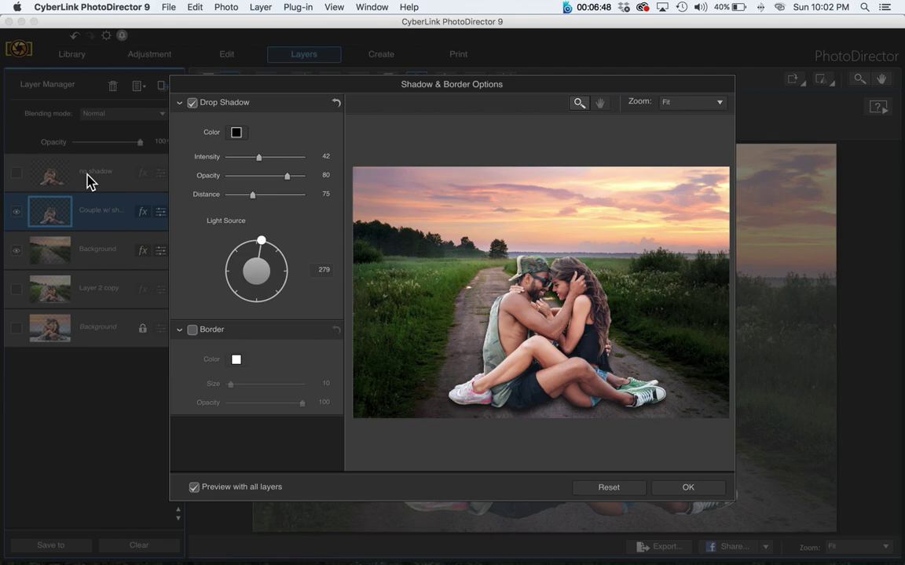
click(707, 493)
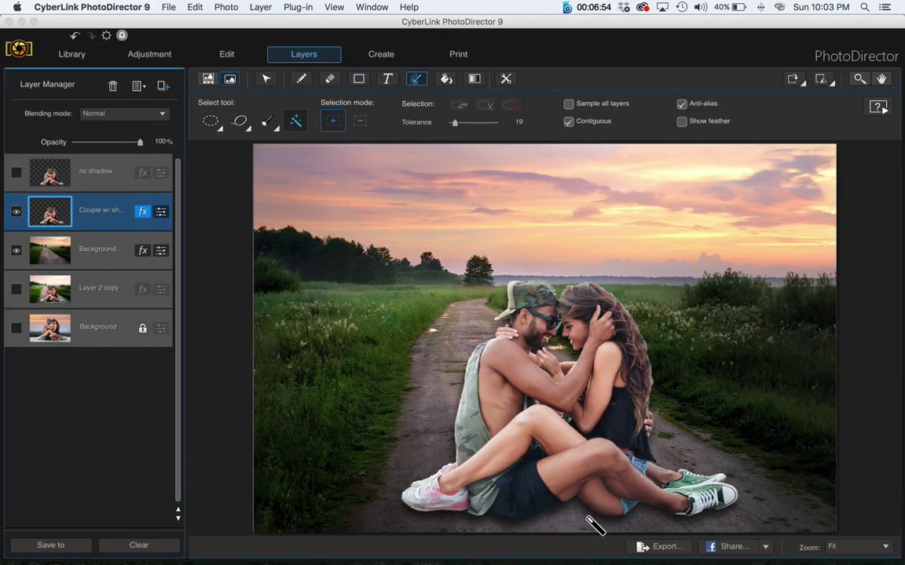